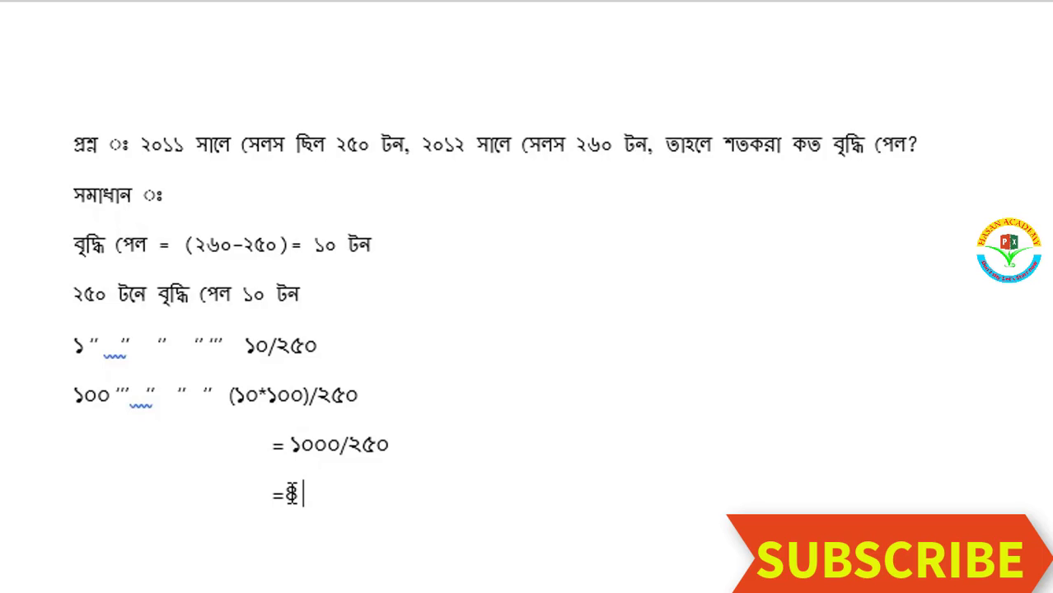
# Leave the Word worked example and bring up the Excel sales table workbook
pyautogui.press('BackSpace')
pyautogui.moveTo(704, 589)
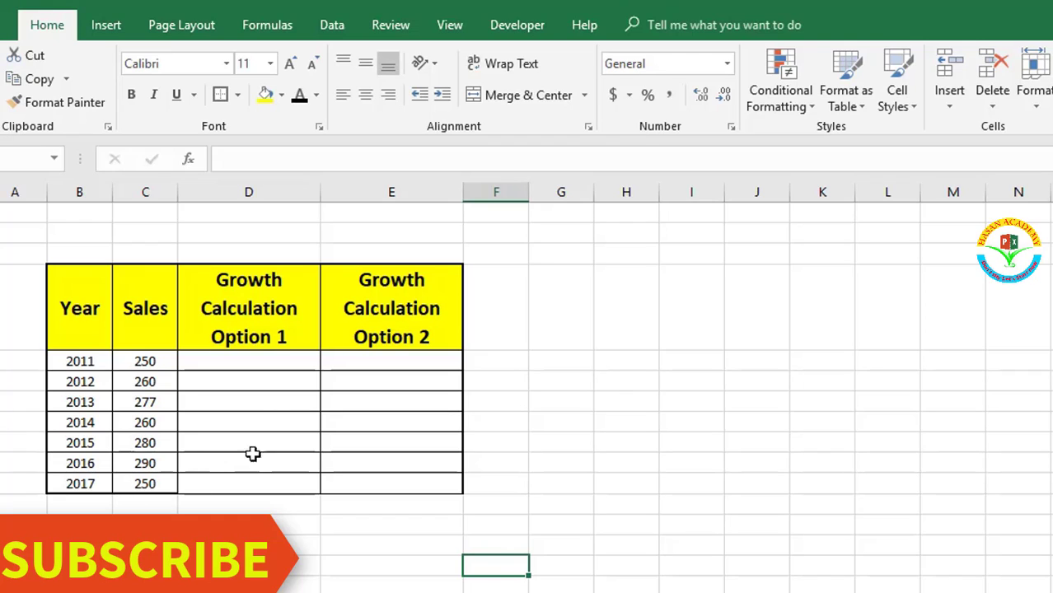
# Begin the 2012 Option 1 growth formula in D6 as =(C6-C5)
pyautogui.click(235, 376)
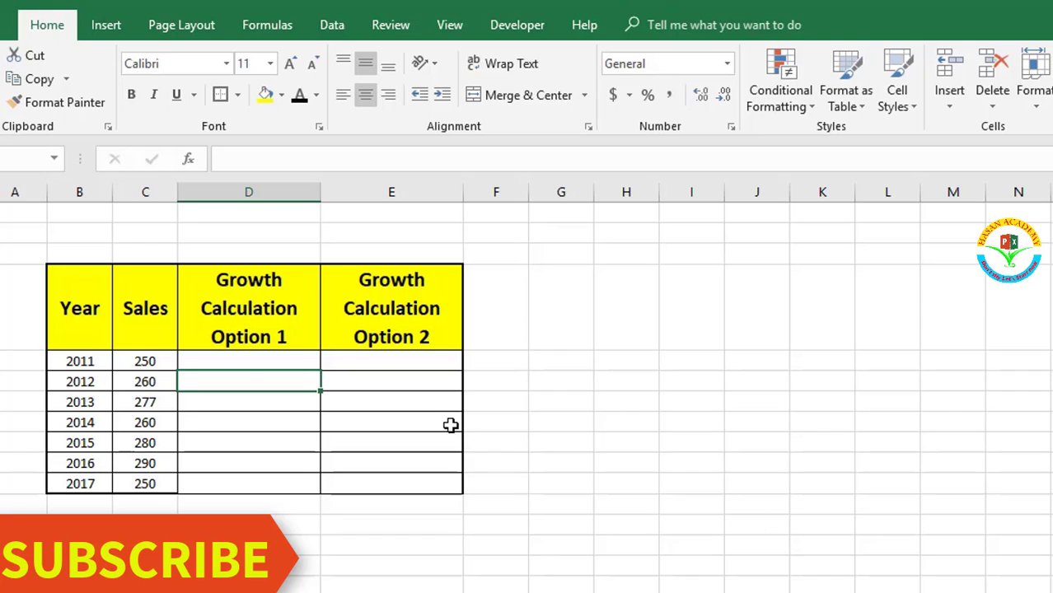
pyautogui.write('=')
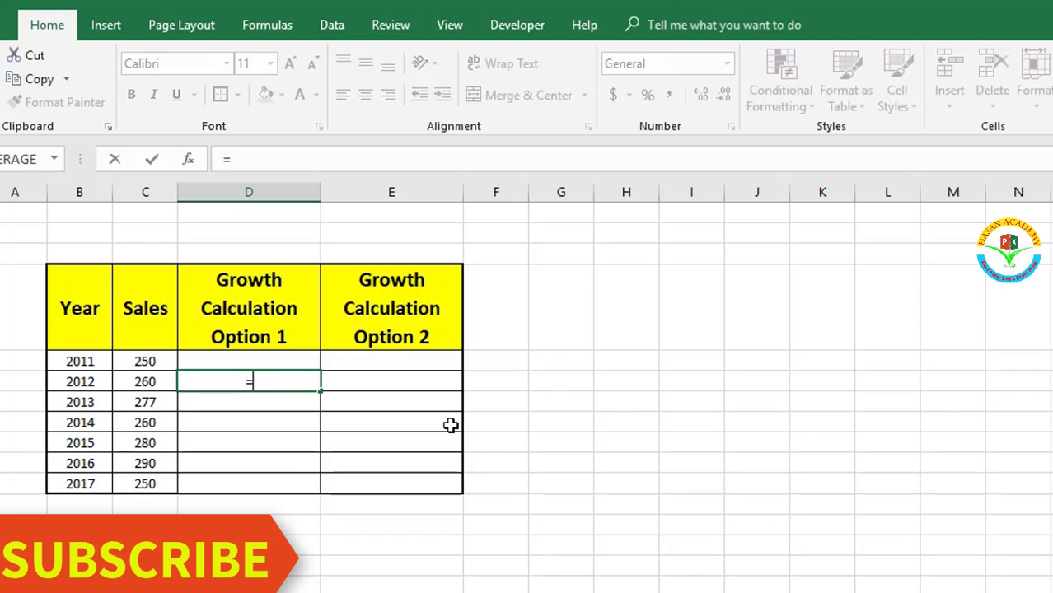
pyautogui.write('(')
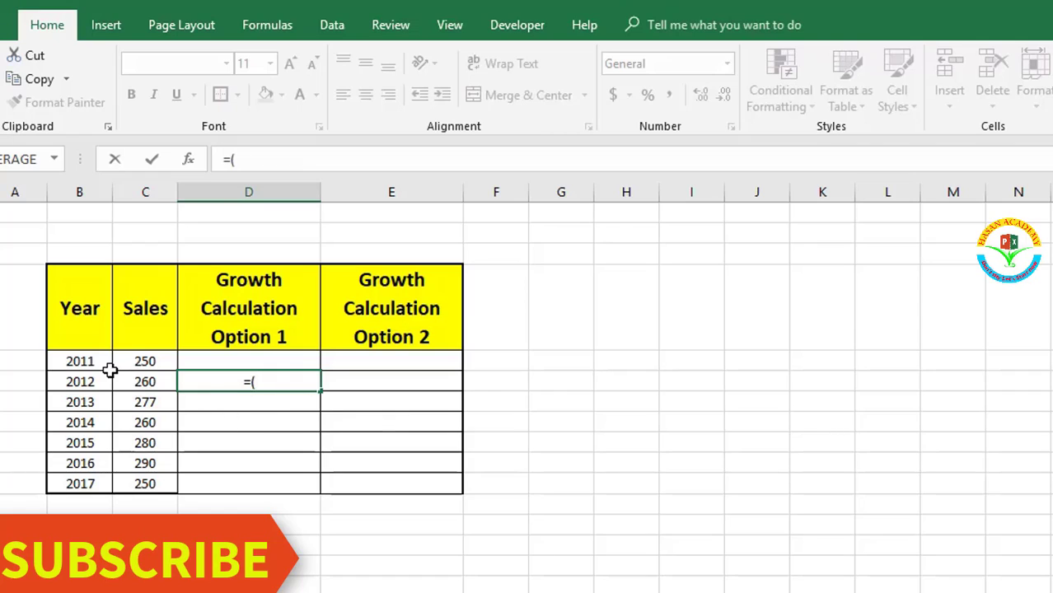
pyautogui.click(122, 378)
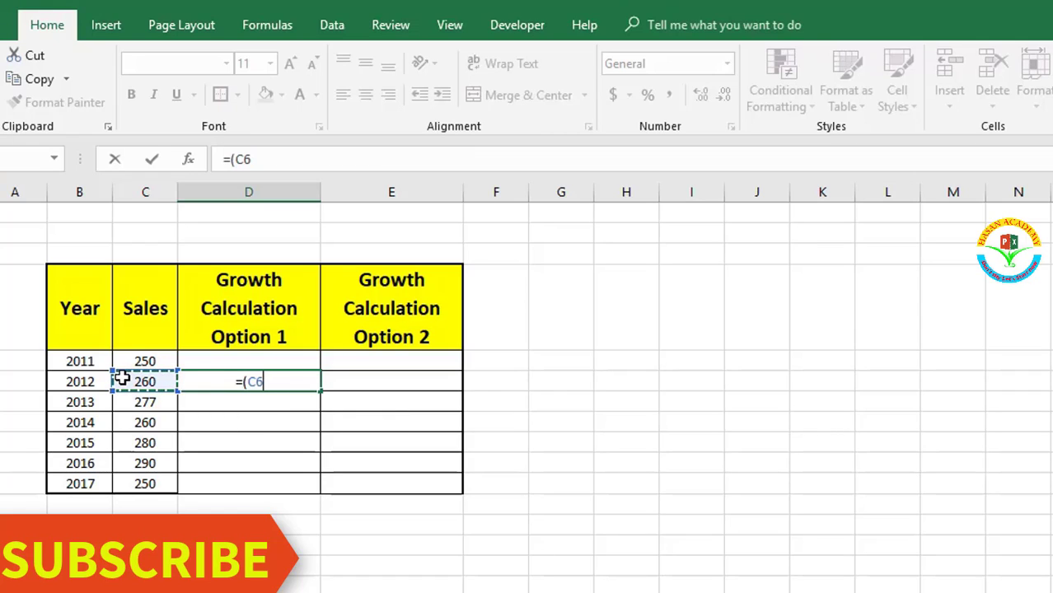
pyautogui.write('-')
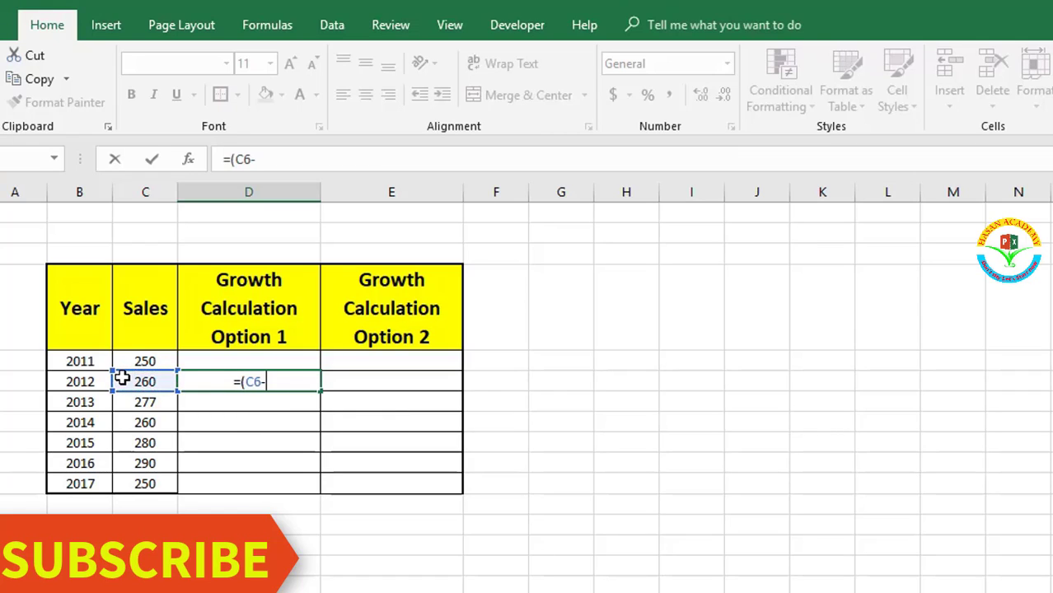
pyautogui.click(137, 355)
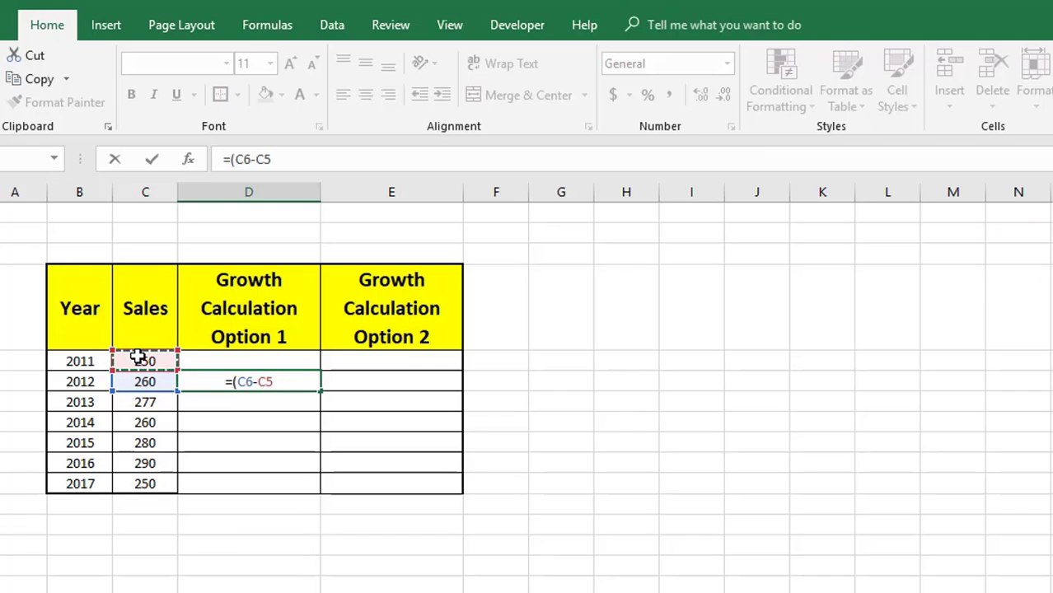
pyautogui.write(')')
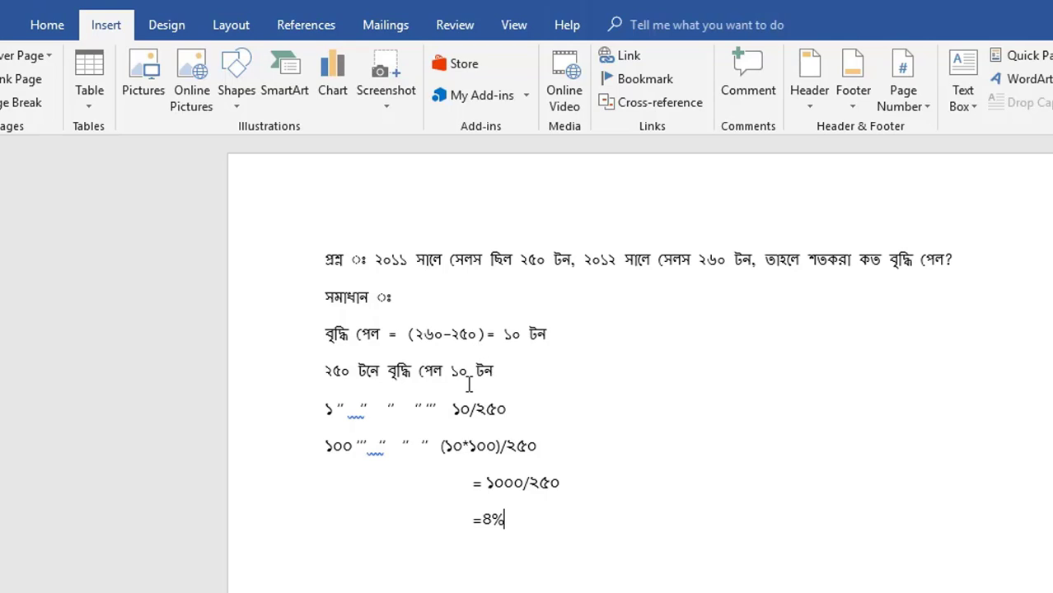
# Highlight the ২৫০ divisor of ১০/২৫০ in the Word worked example
pyautogui.moveTo(479, 410); pyautogui.dragTo(512, 410)
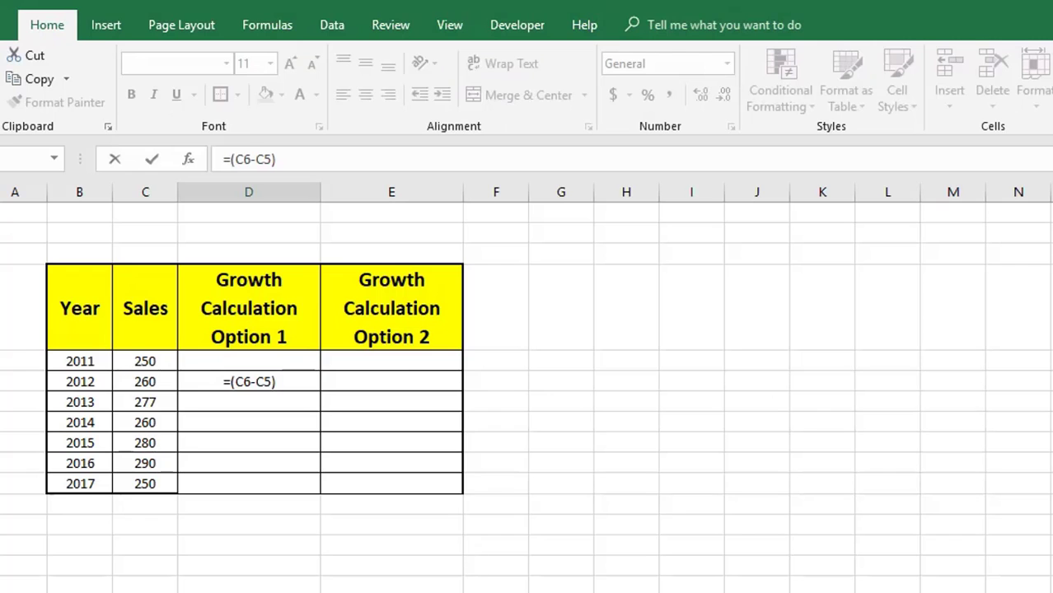
# Complete D6 as =(C6-C5)/C5 so 2012 growth shows 0.04
pyautogui.write('/')
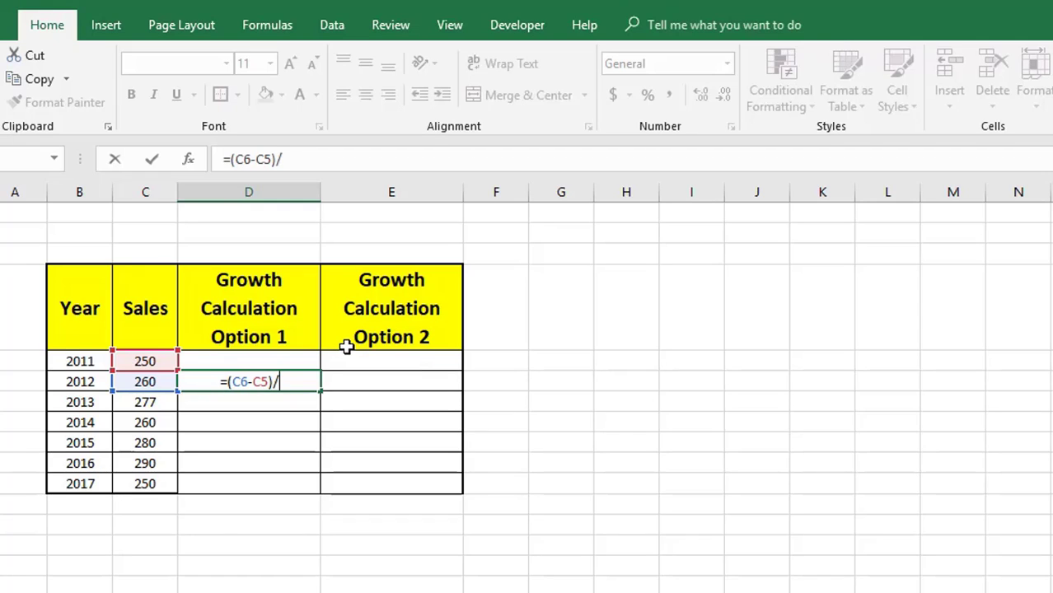
pyautogui.click(140, 360)
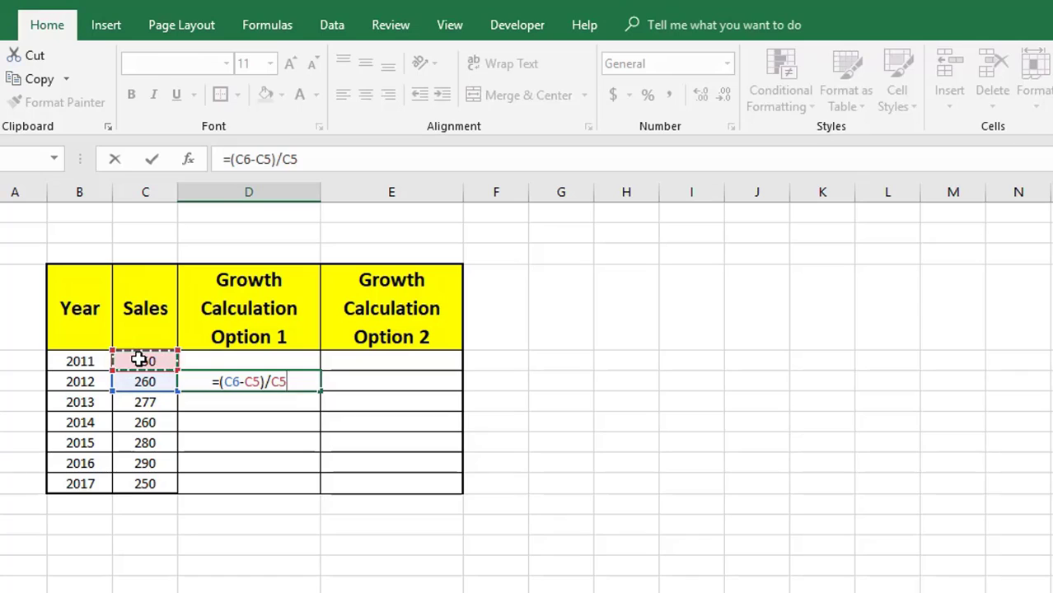
pyautogui.press('Return')
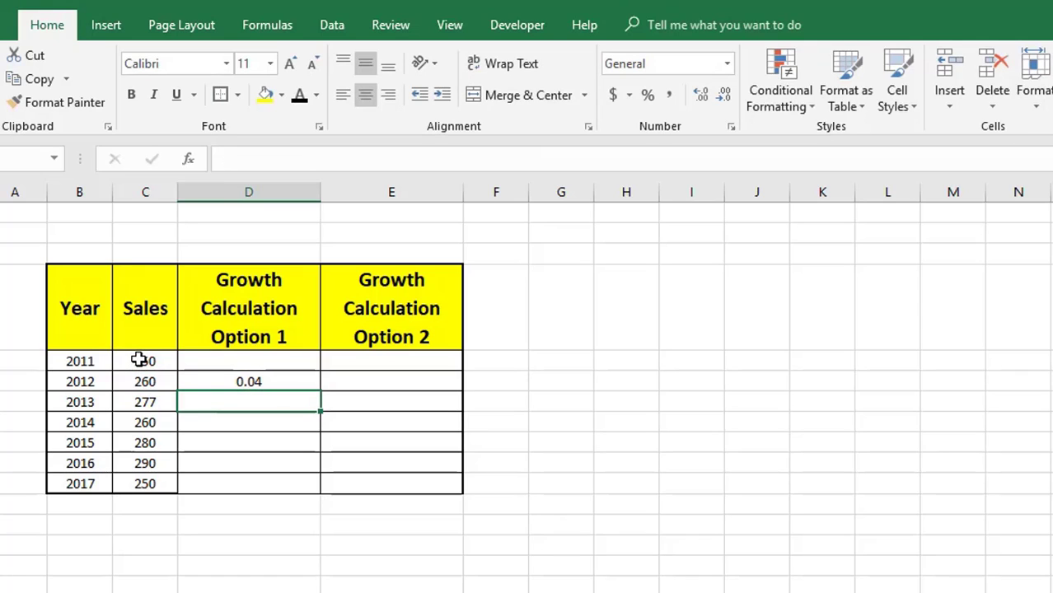
pyautogui.click(261, 377)
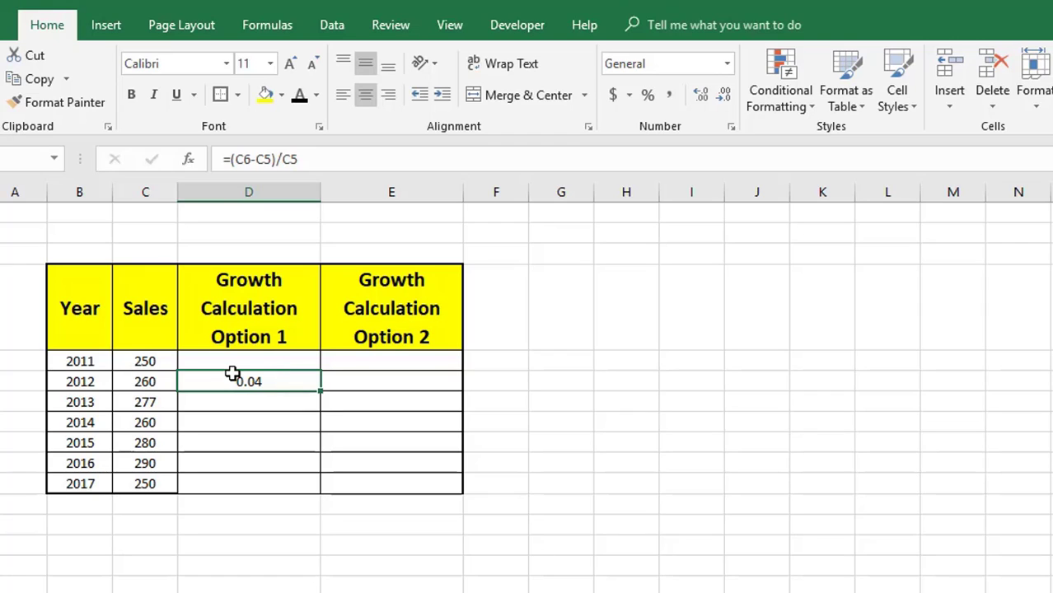
pyautogui.click(303, 151)
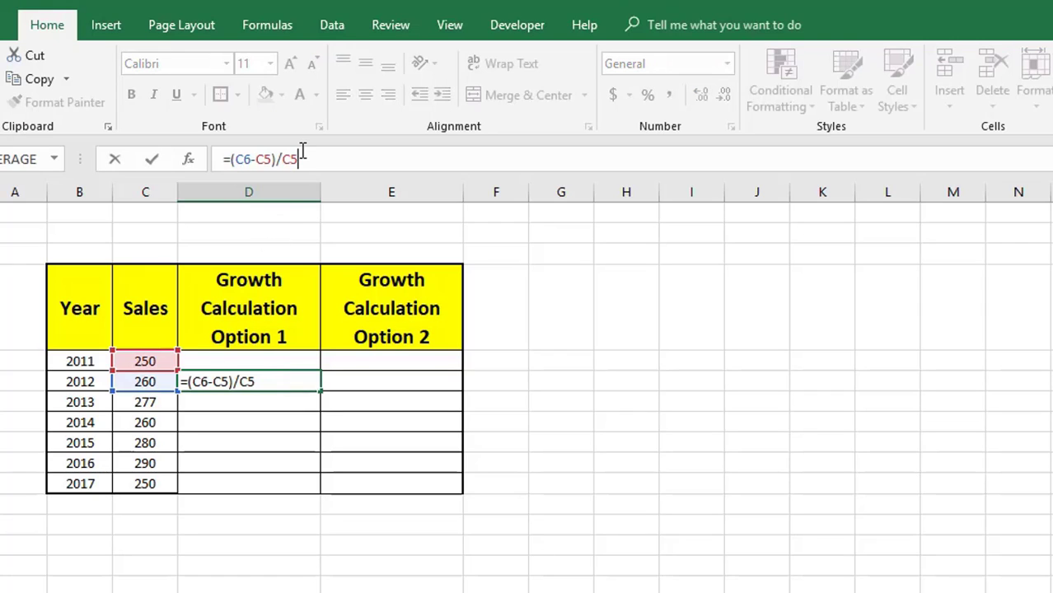
pyautogui.write('*')
pyautogui.write('100')
pyautogui.press('Return')
pyautogui.press('Up')
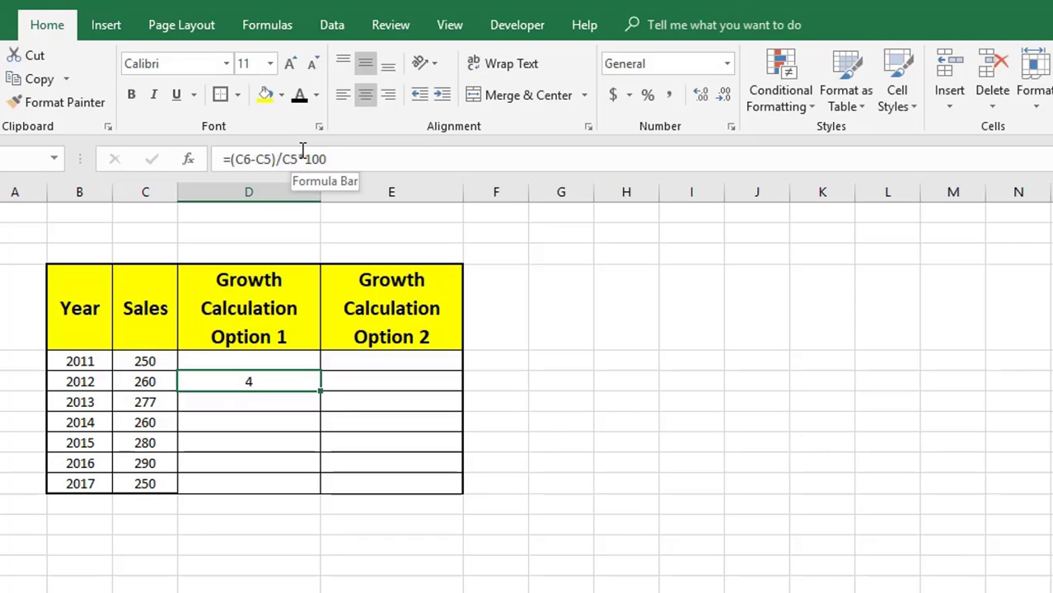
pyautogui.hotkey('ctrl', 'z')
# Format D6 as a percentage and fill down to D11: 4%, 7%, -6%, 8%, 4%, -14%
pyautogui.click(649, 99)
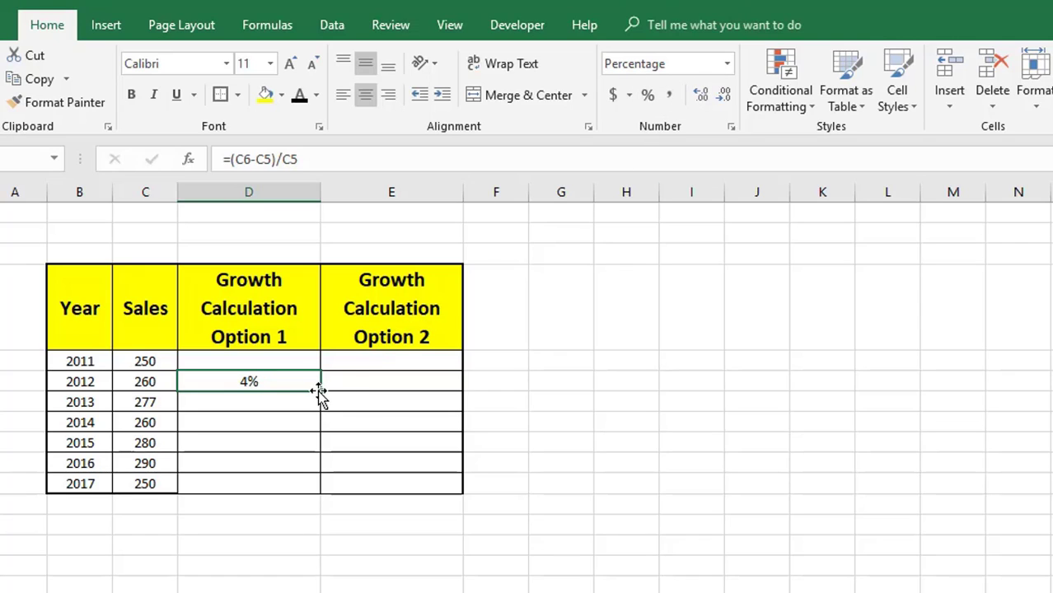
pyautogui.moveTo(320, 390); pyautogui.dragTo(314, 493)
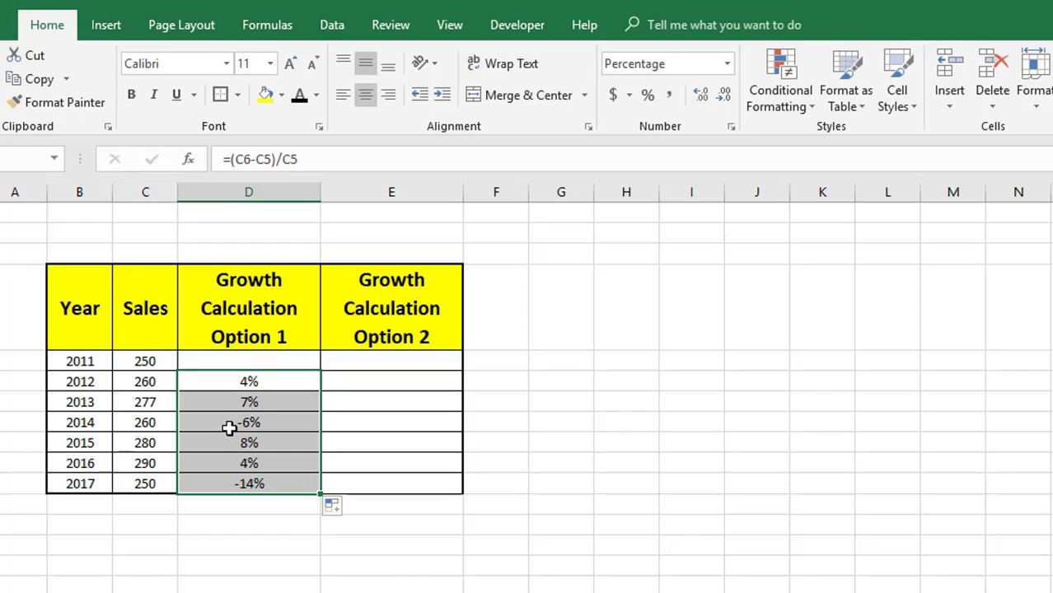
pyautogui.click(358, 380)
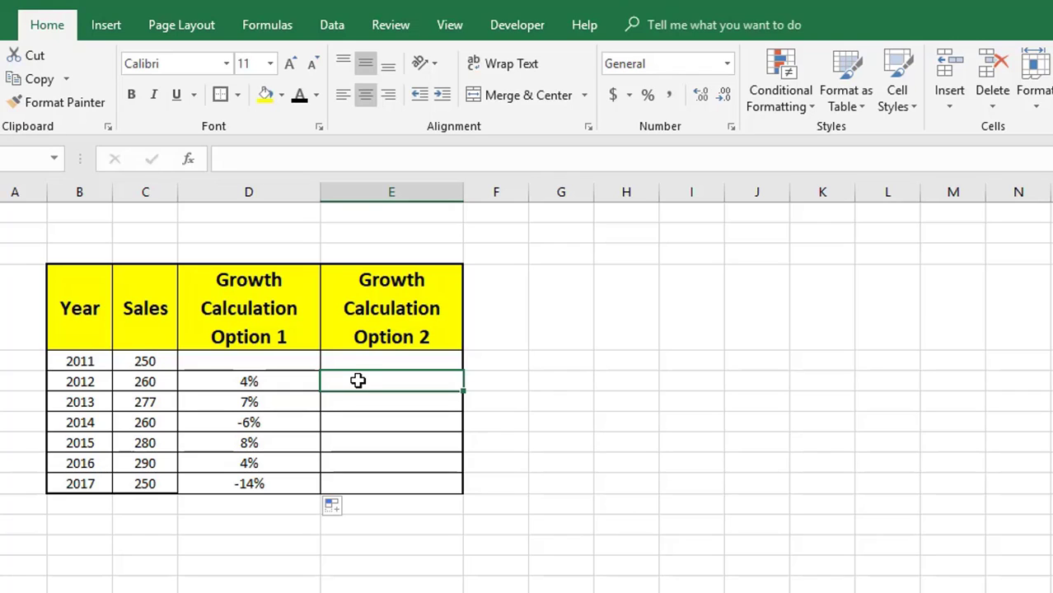
# Enter =C6/C5-1 in E6 for the 2012 Option 2 growth
pyautogui.write('=')
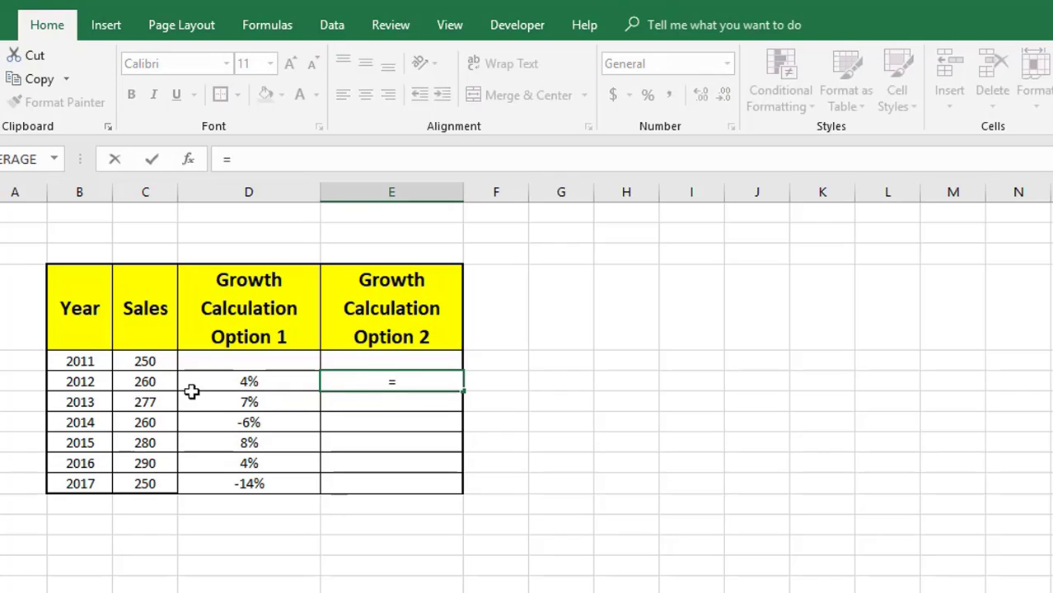
pyautogui.click(145, 382)
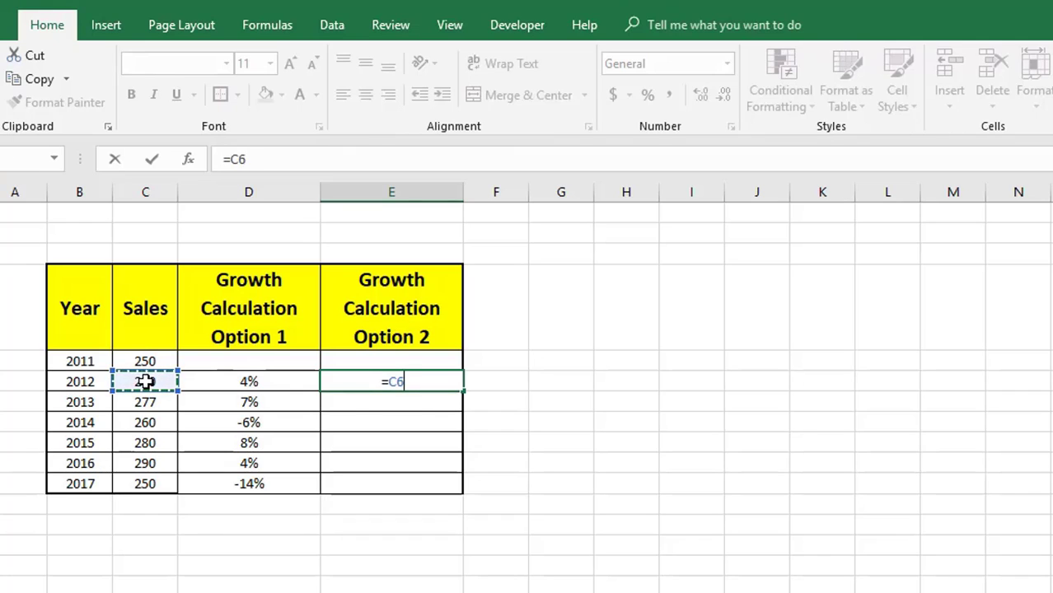
pyautogui.write('/')
pyautogui.click(145, 360)
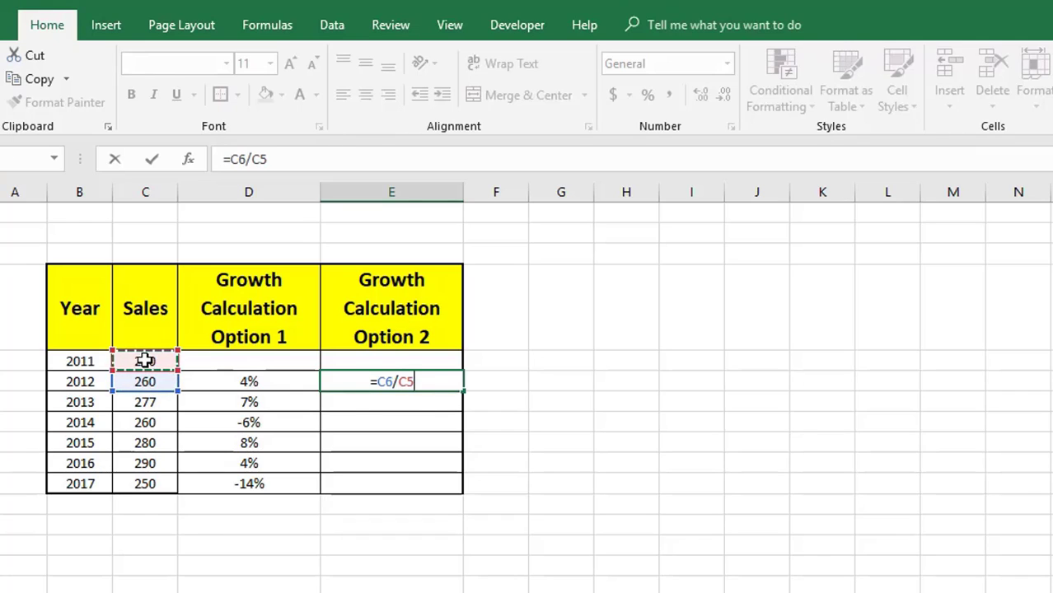
pyautogui.write('-')
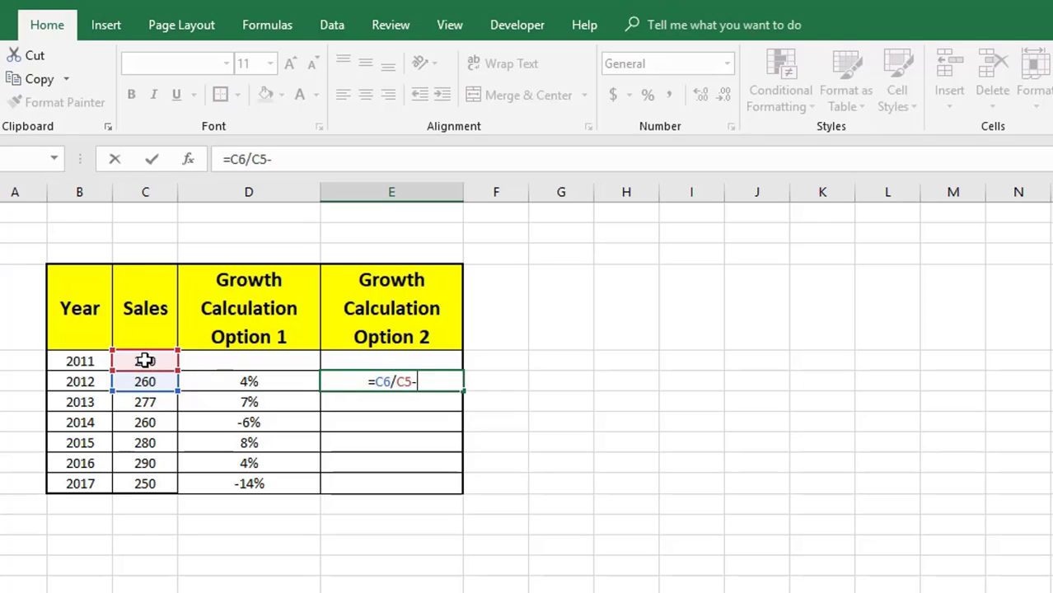
pyautogui.write('1')
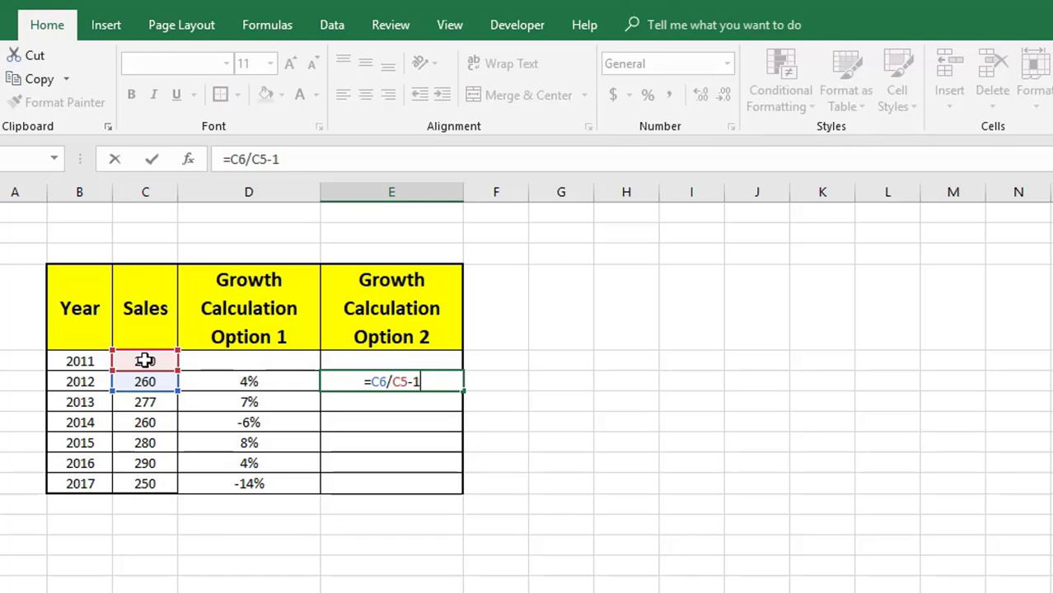
pyautogui.press('Return')
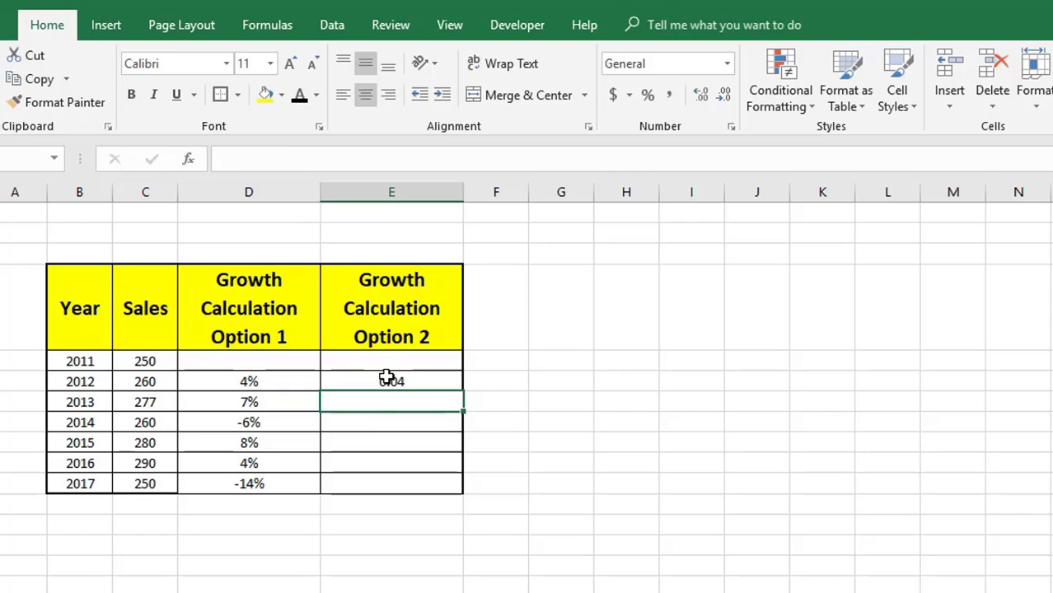
pyautogui.click(386, 379)
# Format E6 as a percentage, fill it down to E11, and compare against column D formulas
pyautogui.click(648, 96)
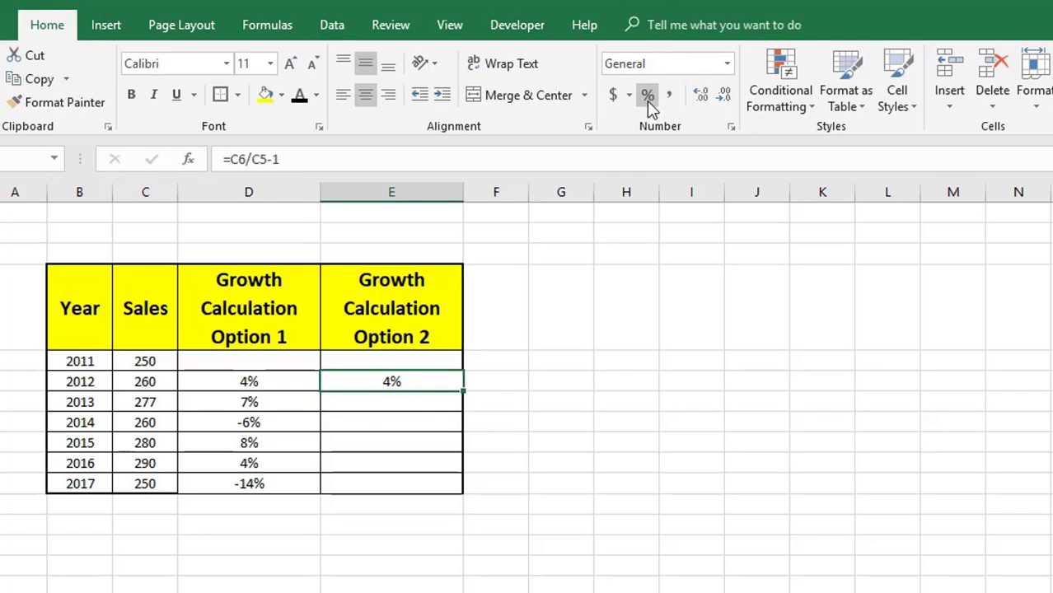
pyautogui.moveTo(463, 391)
pyautogui.mouseDown()
pyautogui.moveTo(451, 522)
pyautogui.moveTo(441, 493)
pyautogui.mouseUp()
pyautogui.click(262, 418)
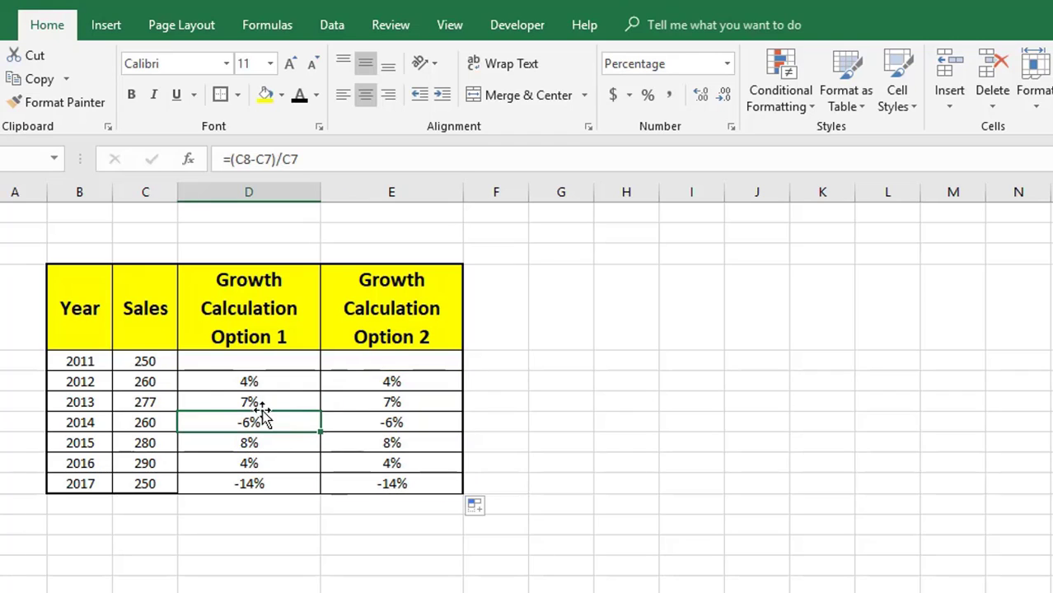
pyautogui.click(235, 386)
pyautogui.click(370, 393)
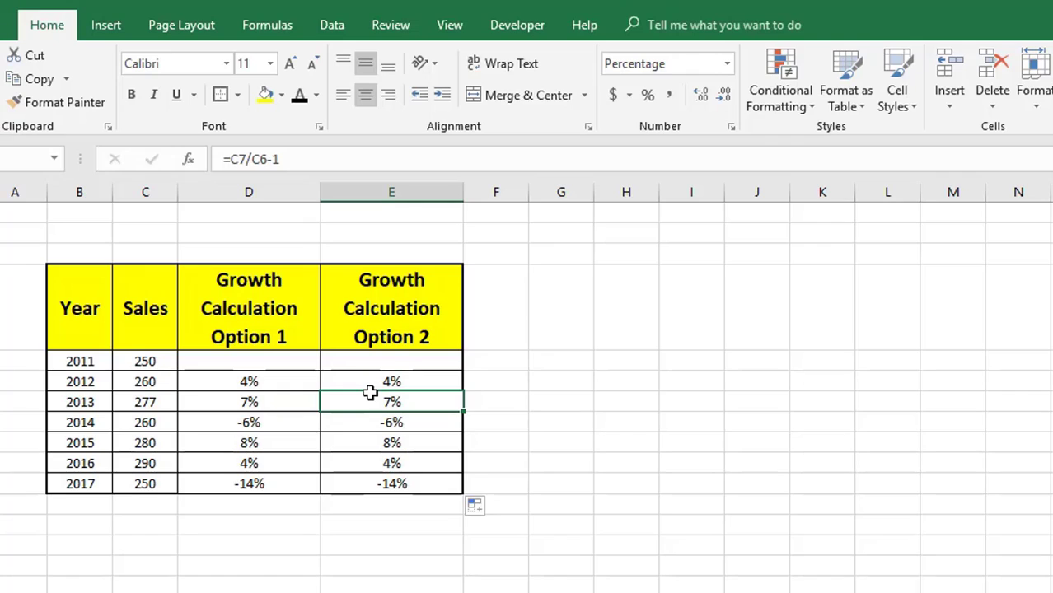
# Select Year cells B4:B11 plus Option 1 cells D4:D11 as chart data
pyautogui.click(81, 299)
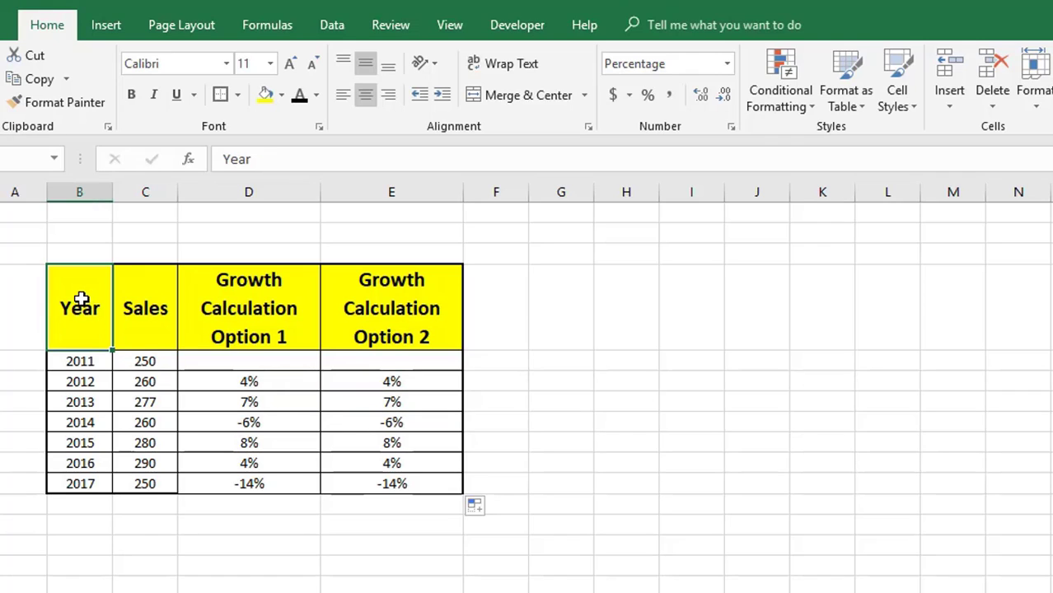
pyautogui.click(225, 433)
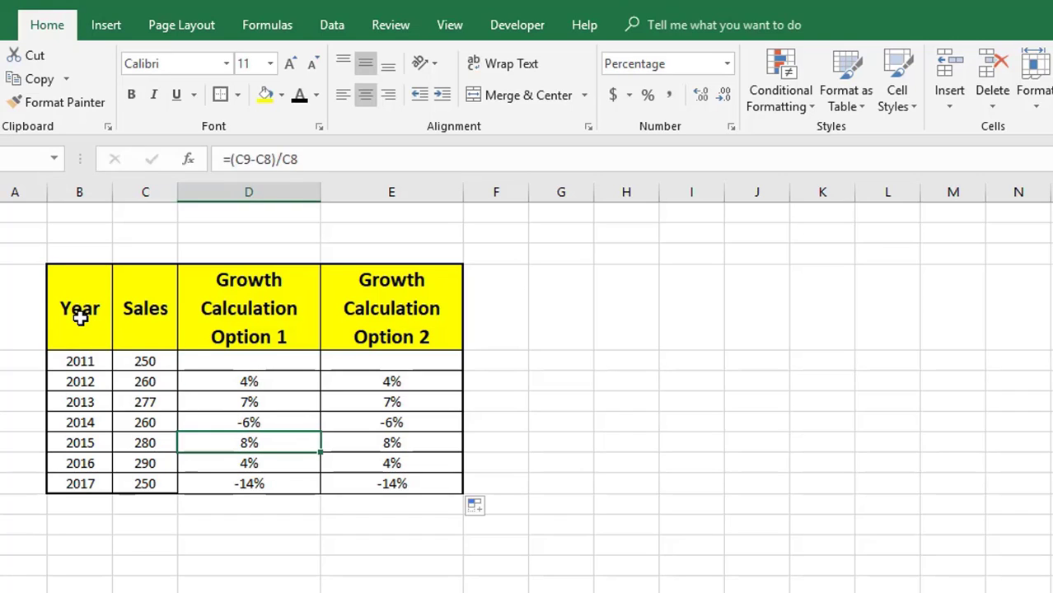
pyautogui.click(80, 317)
pyautogui.moveTo(80, 317); pyautogui.dragTo(82, 482)
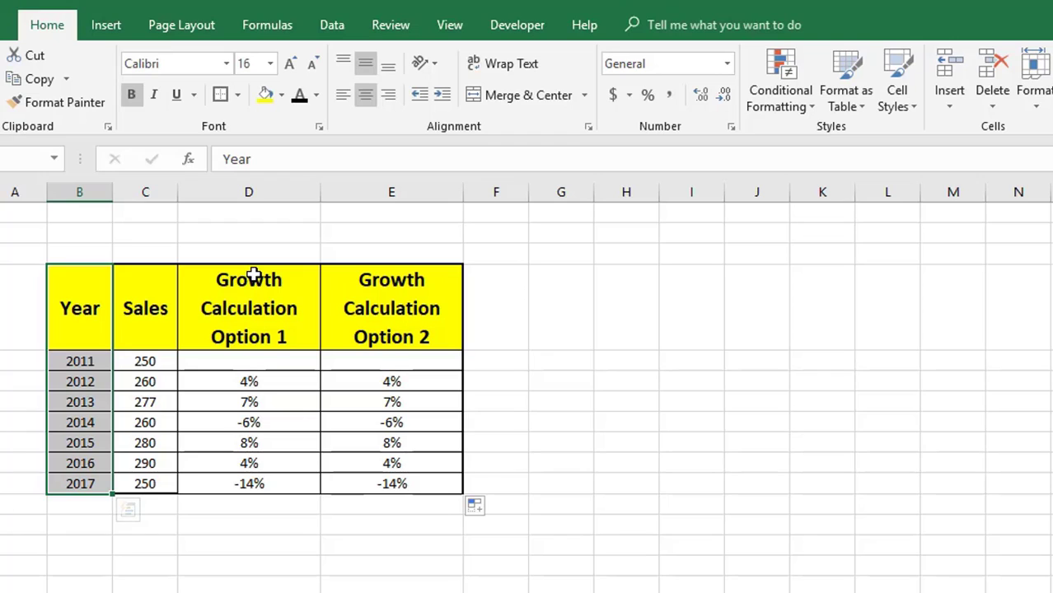
pyautogui.keyDown('ctrl'); pyautogui.moveTo(252, 278); pyautogui.dragTo(251, 478); pyautogui.keyUp('ctrl')
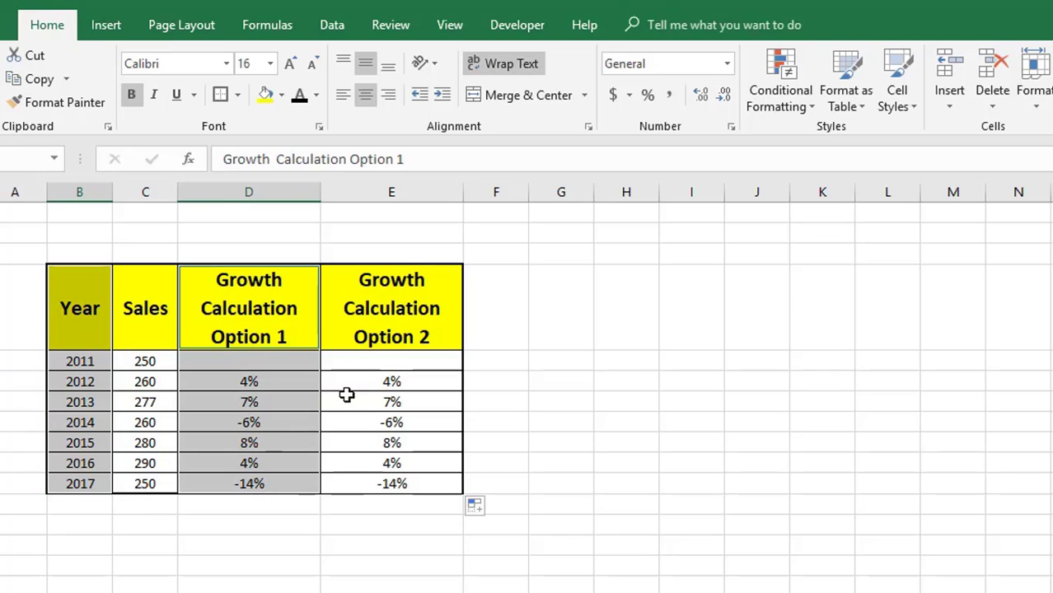
# Insert the recommended Line chart of Option 1 growth by year
pyautogui.click(103, 26)
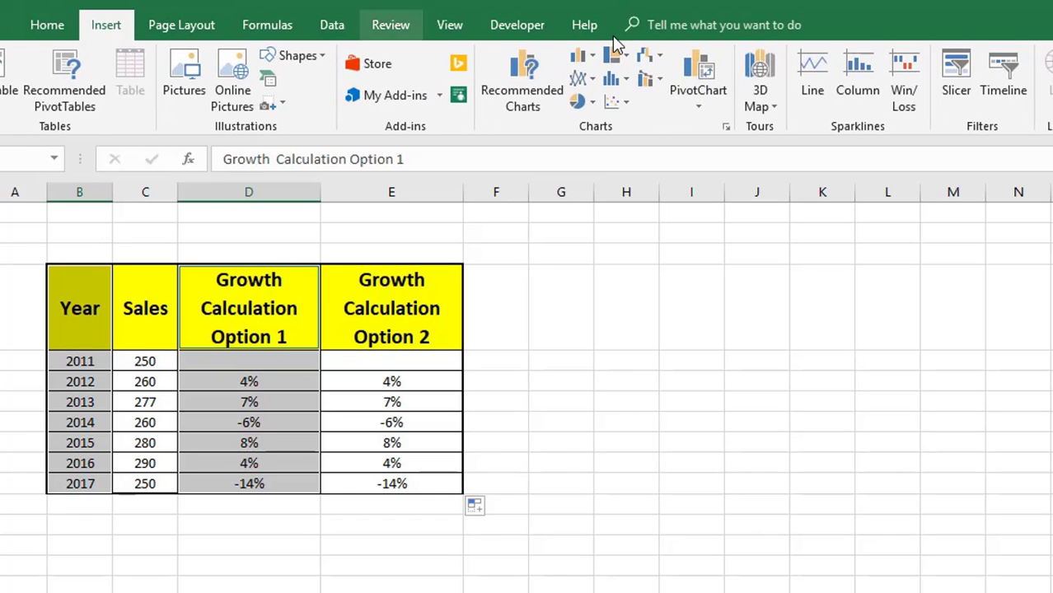
pyautogui.click(515, 78)
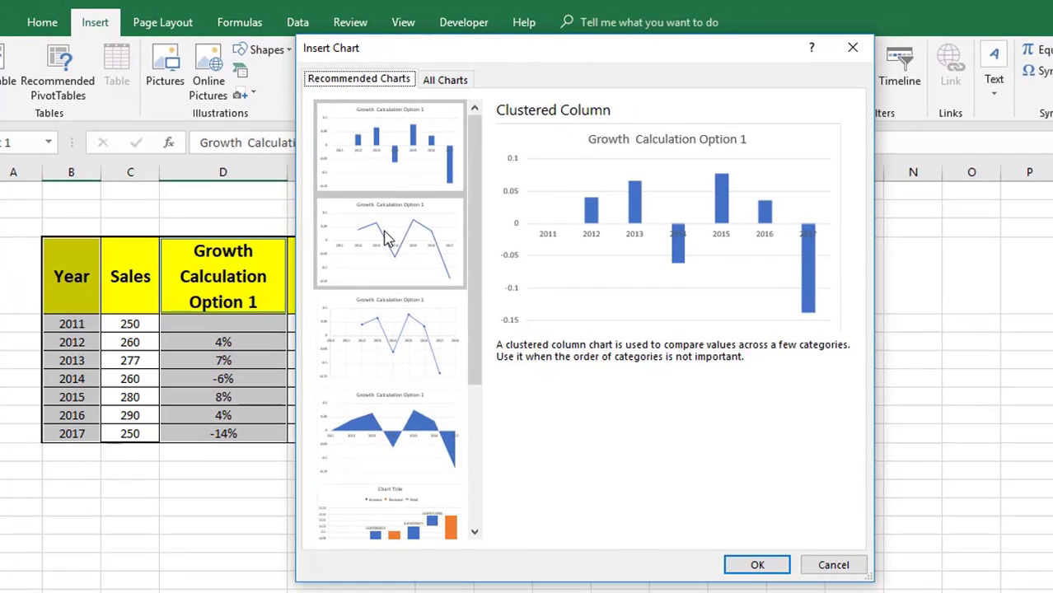
pyautogui.click(428, 264)
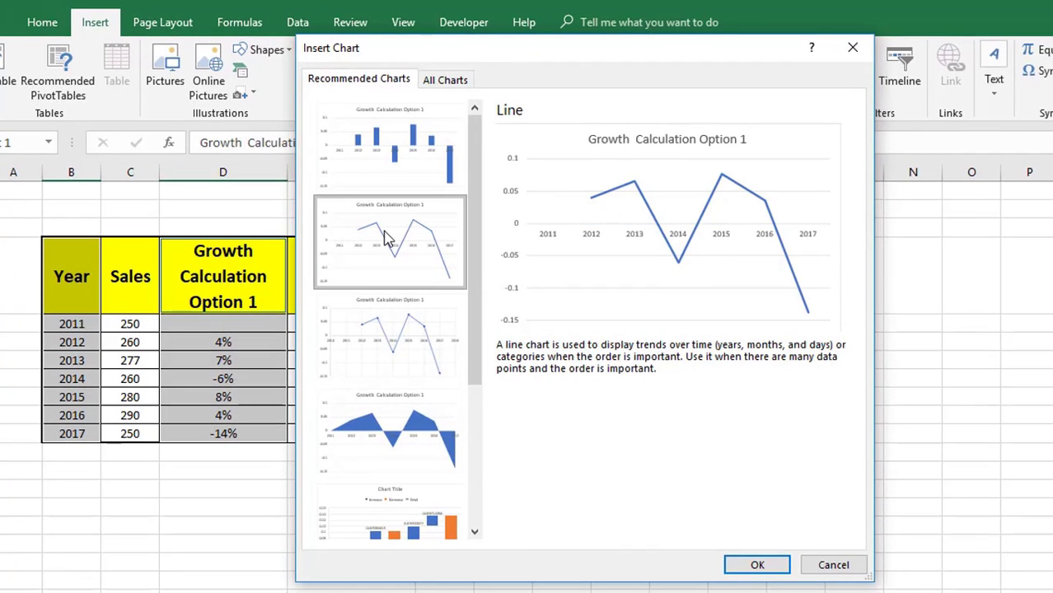
pyautogui.click(759, 565)
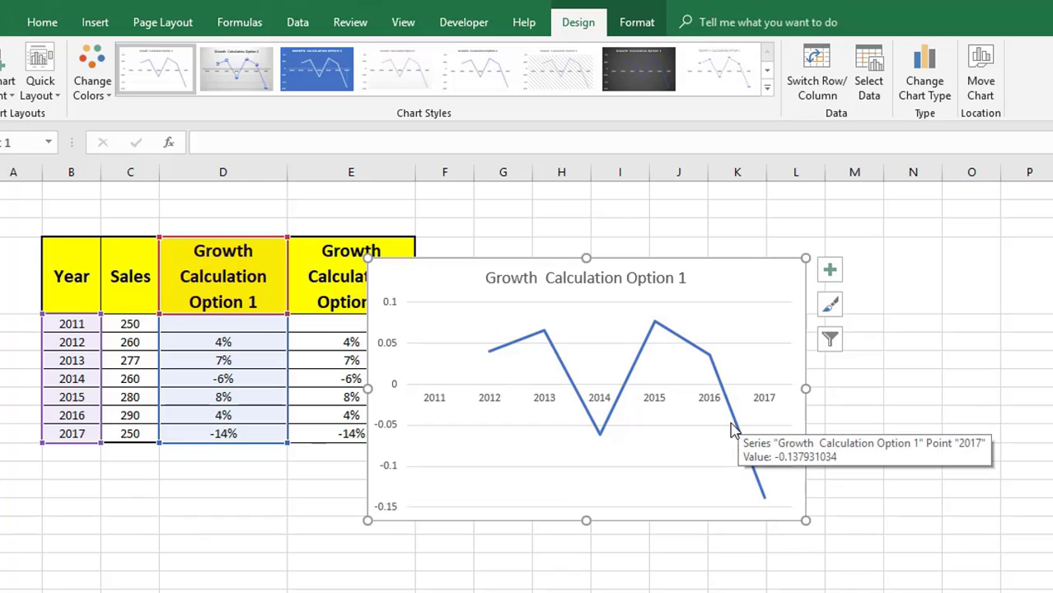
# Add data labels to the growth line: 4%, 7%, -6%, 8%, 4%, -14%
pyautogui.click(762, 494)
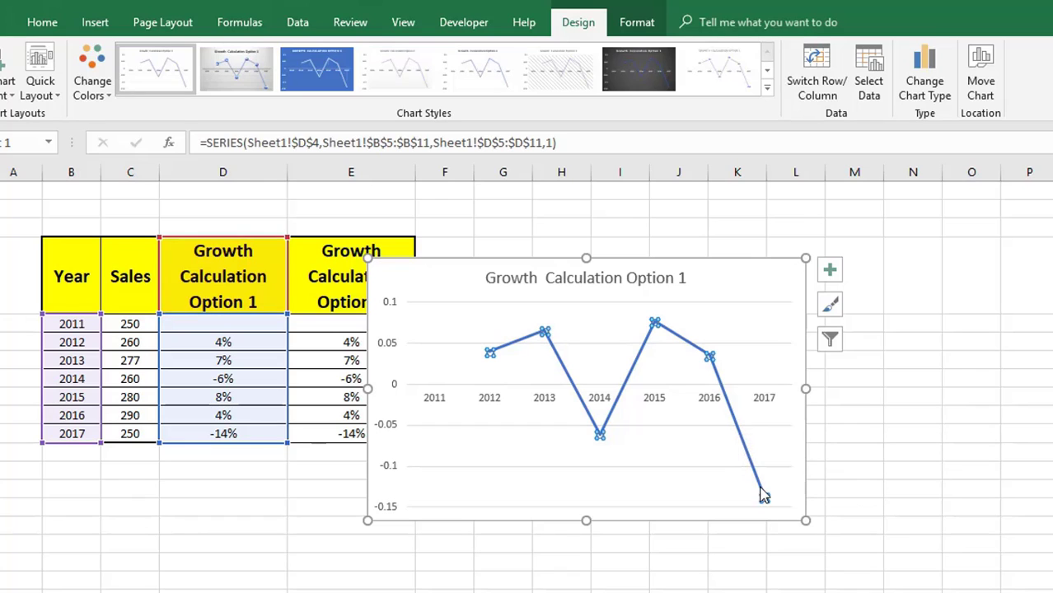
pyautogui.rightClick(762, 494)
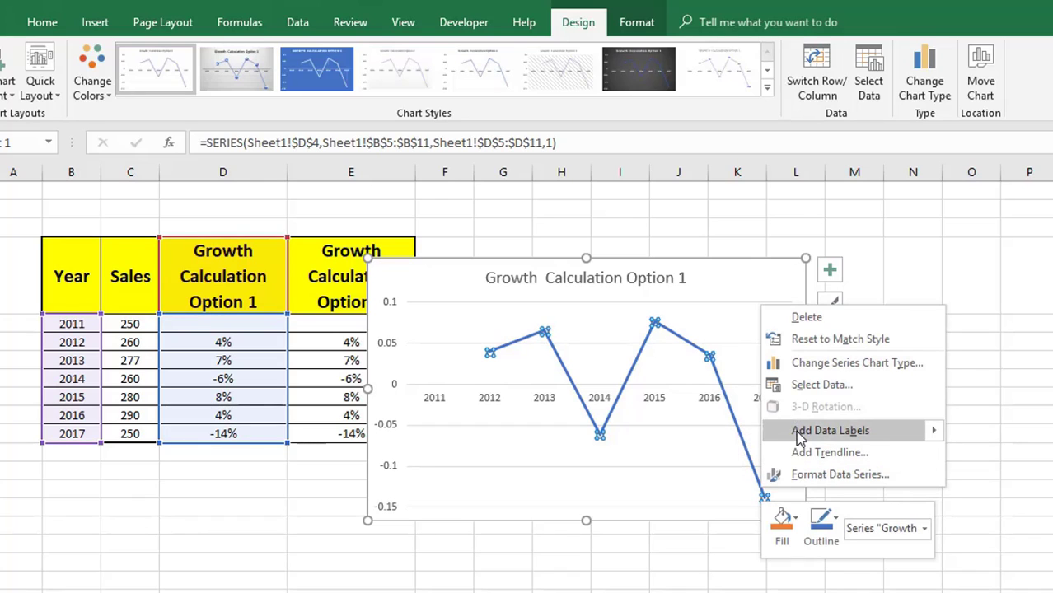
pyautogui.click(797, 434)
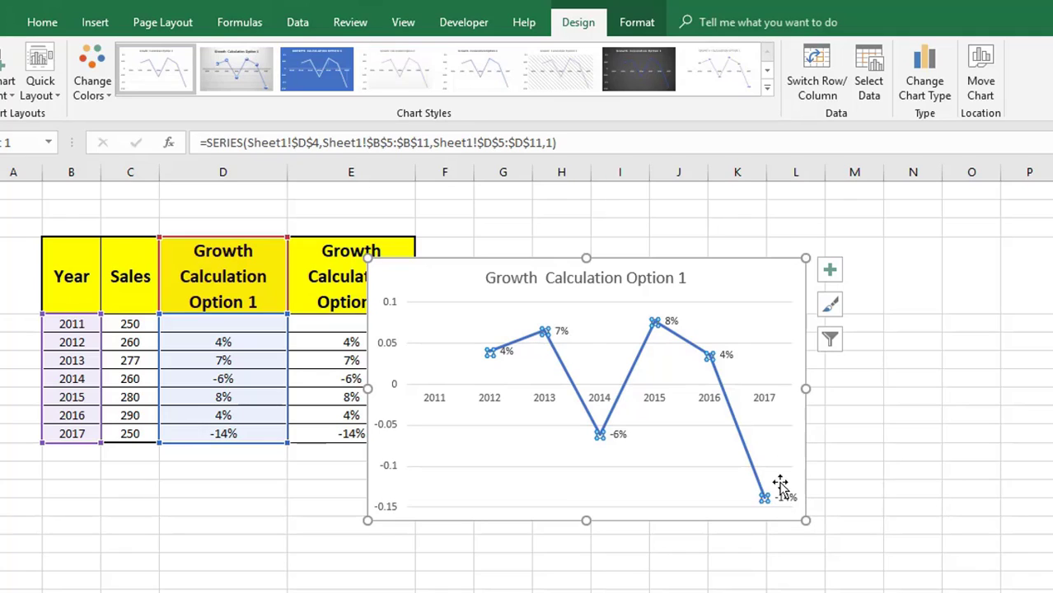